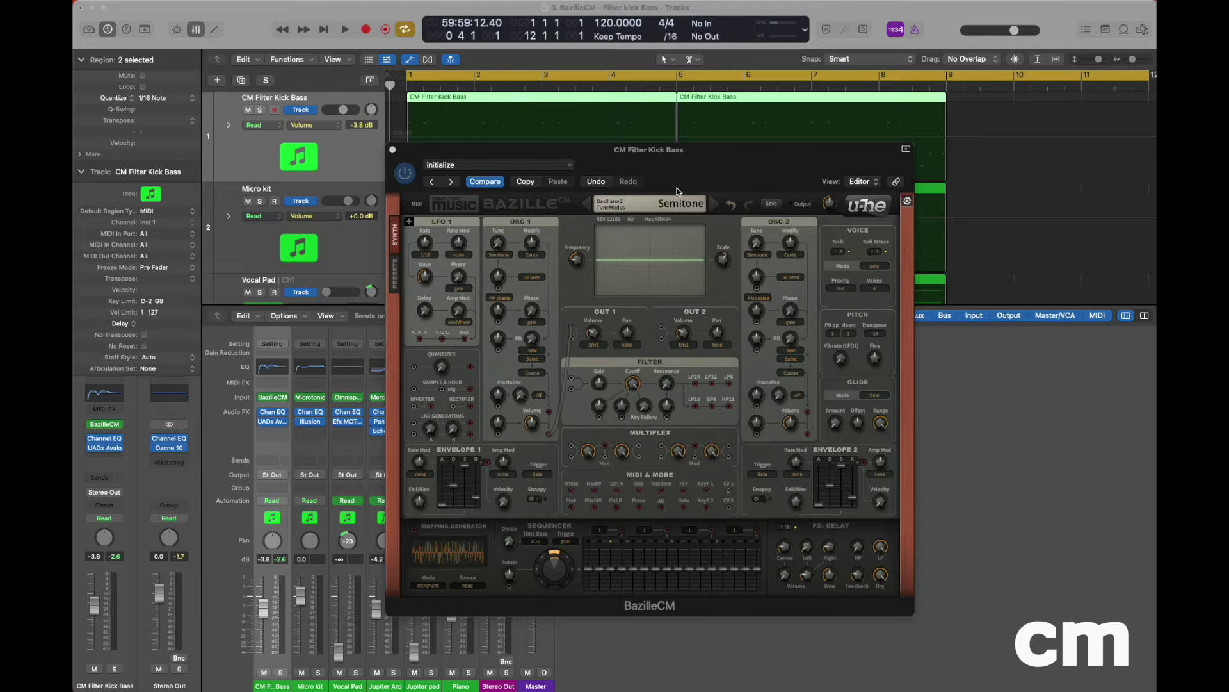
Load the init preset in BazilleCM and switch off the delay effect
click(643, 204)
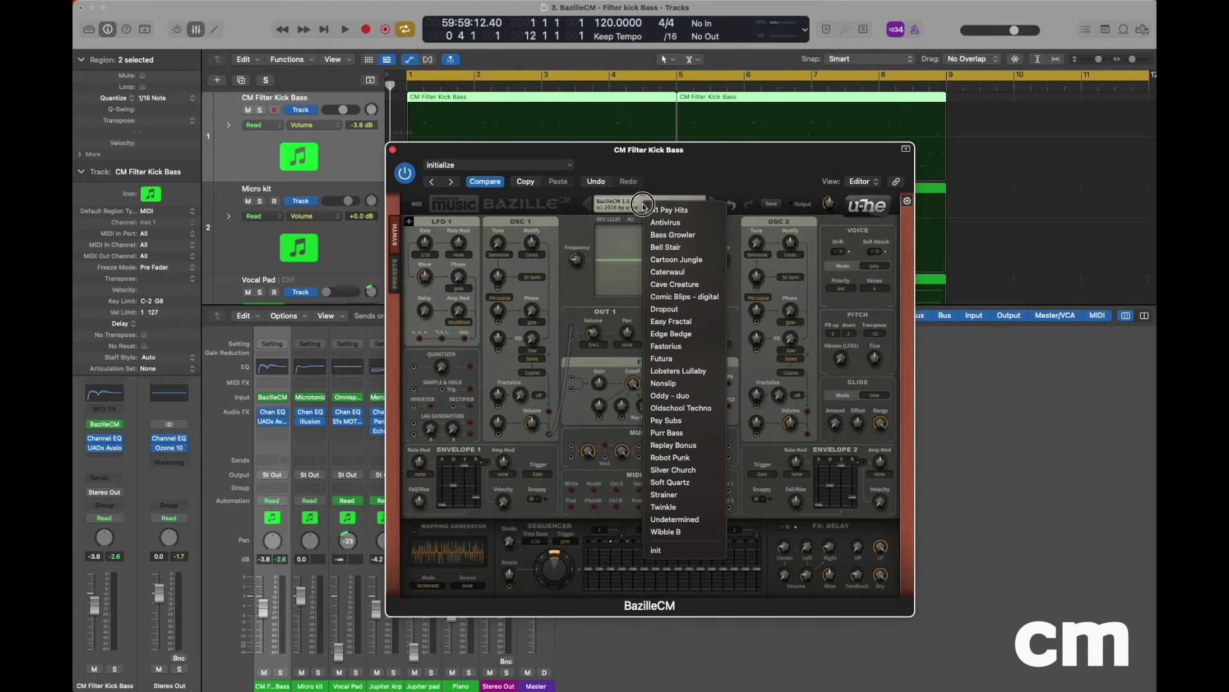
click(669, 555)
mouse_move(669, 554)
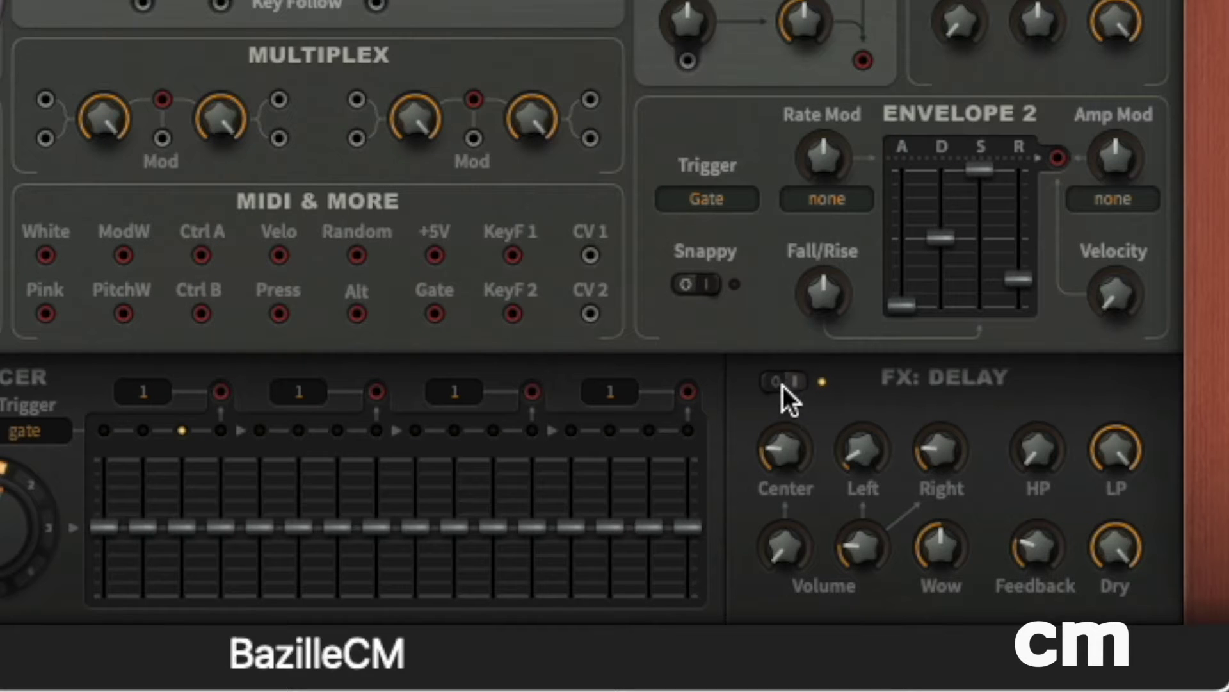
click(781, 382)
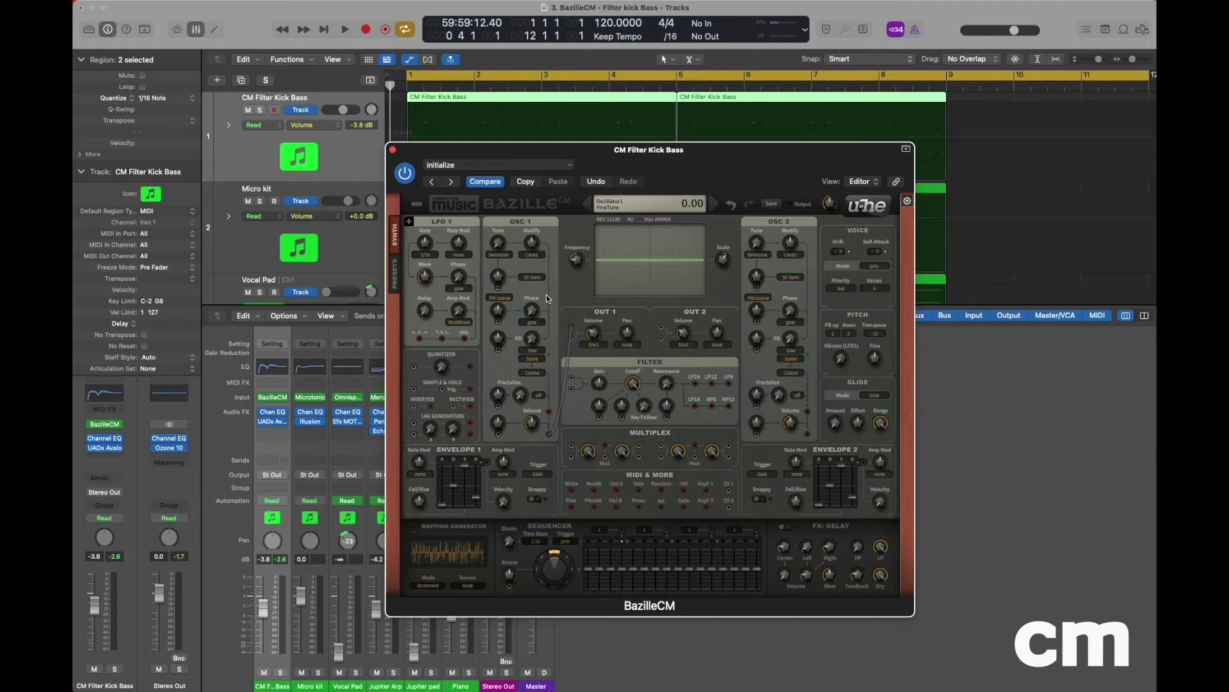
Raise OSC 1's PD amount to maximum and set its Fractalize mode to Saw, trying out the Fractalize amount
click(535, 343)
drag(535, 342, 536, 216)
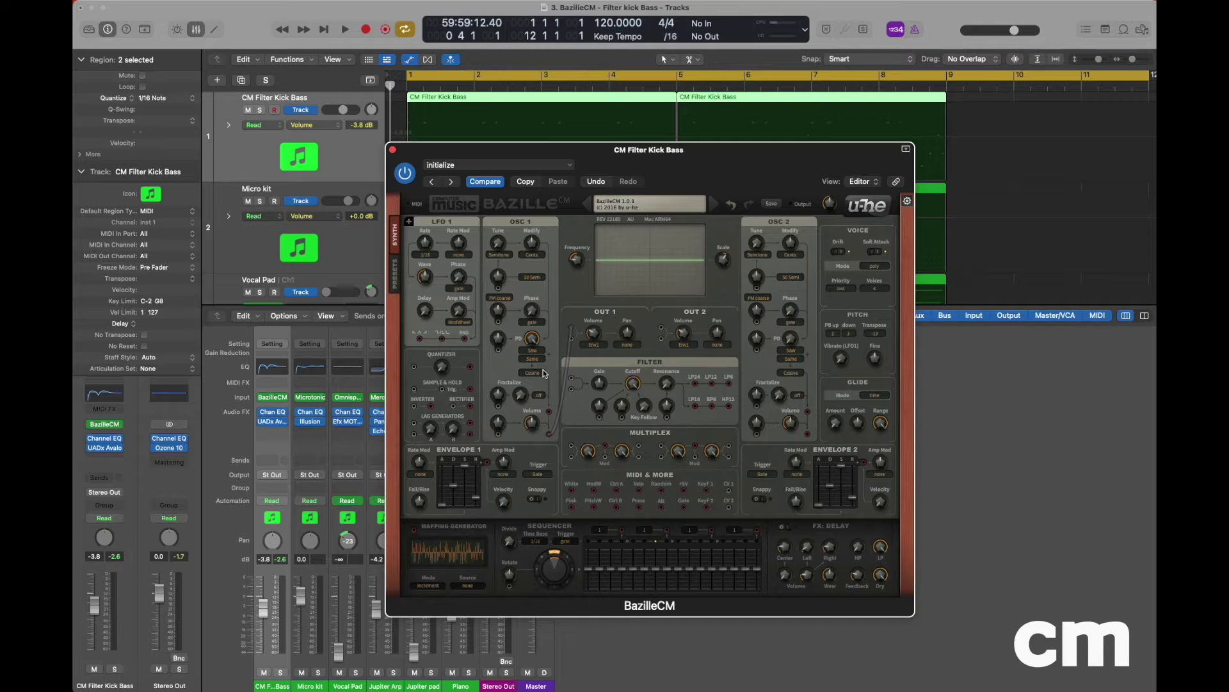
mouse_move(534, 374)
mouse_move(527, 395)
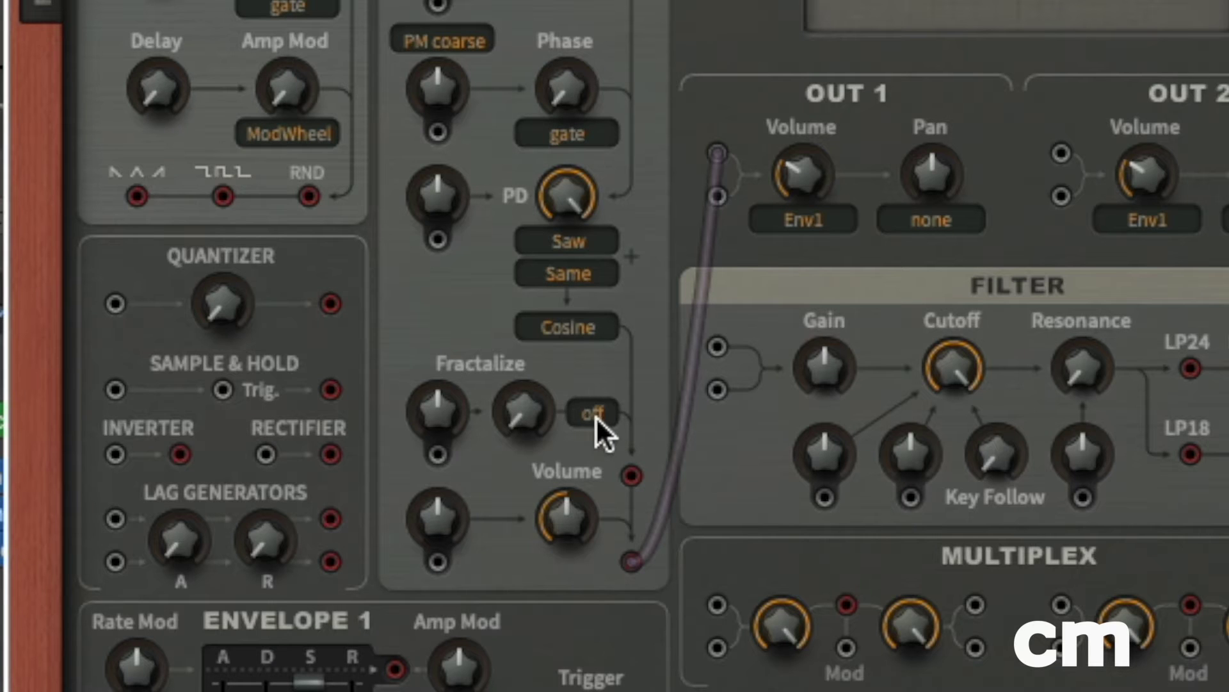
click(600, 413)
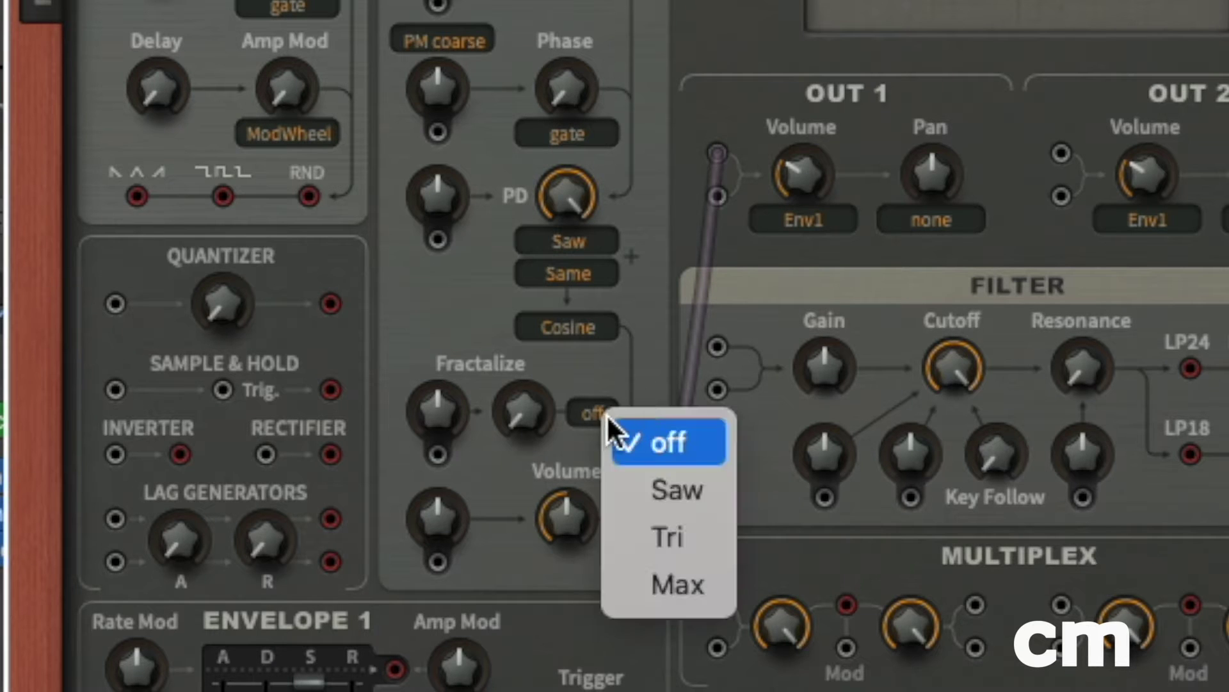
click(670, 479)
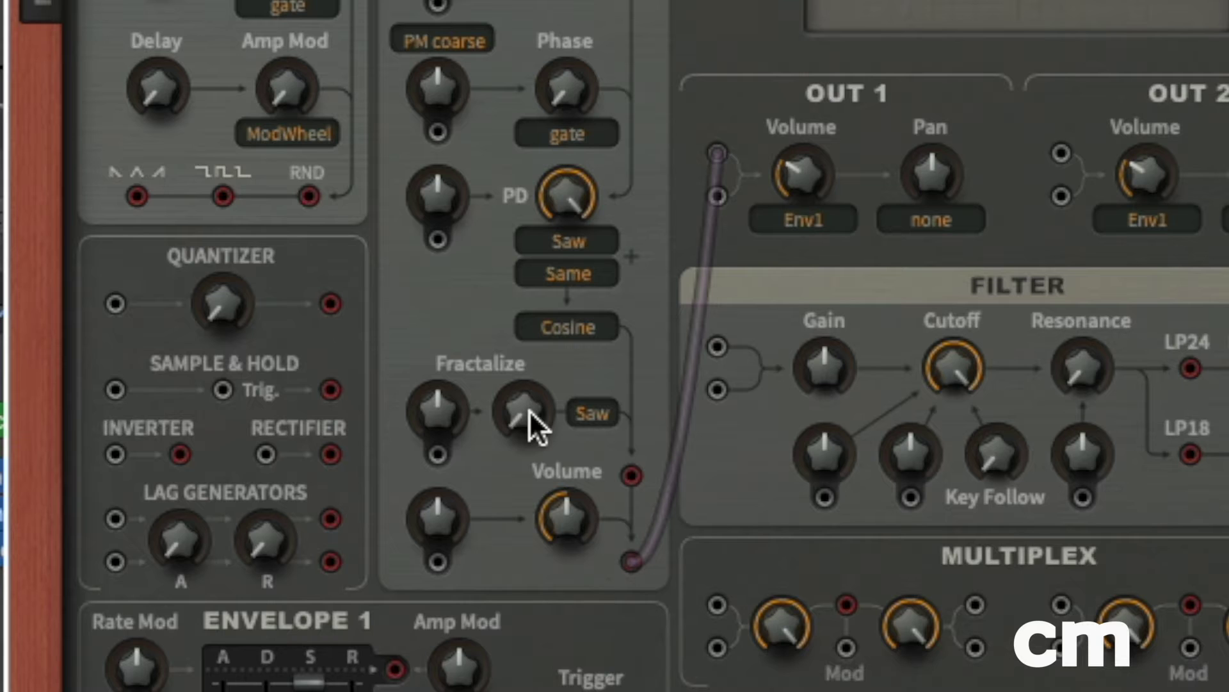
click(524, 418)
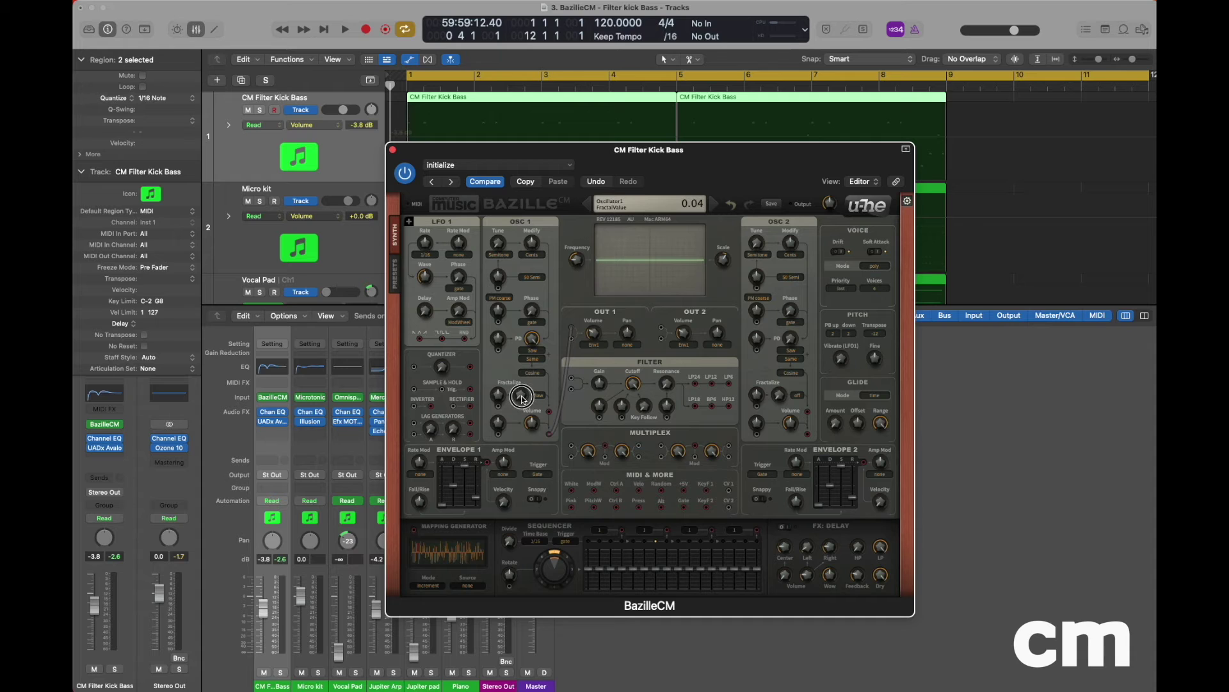
drag(521, 399, 524, 398)
key(a)
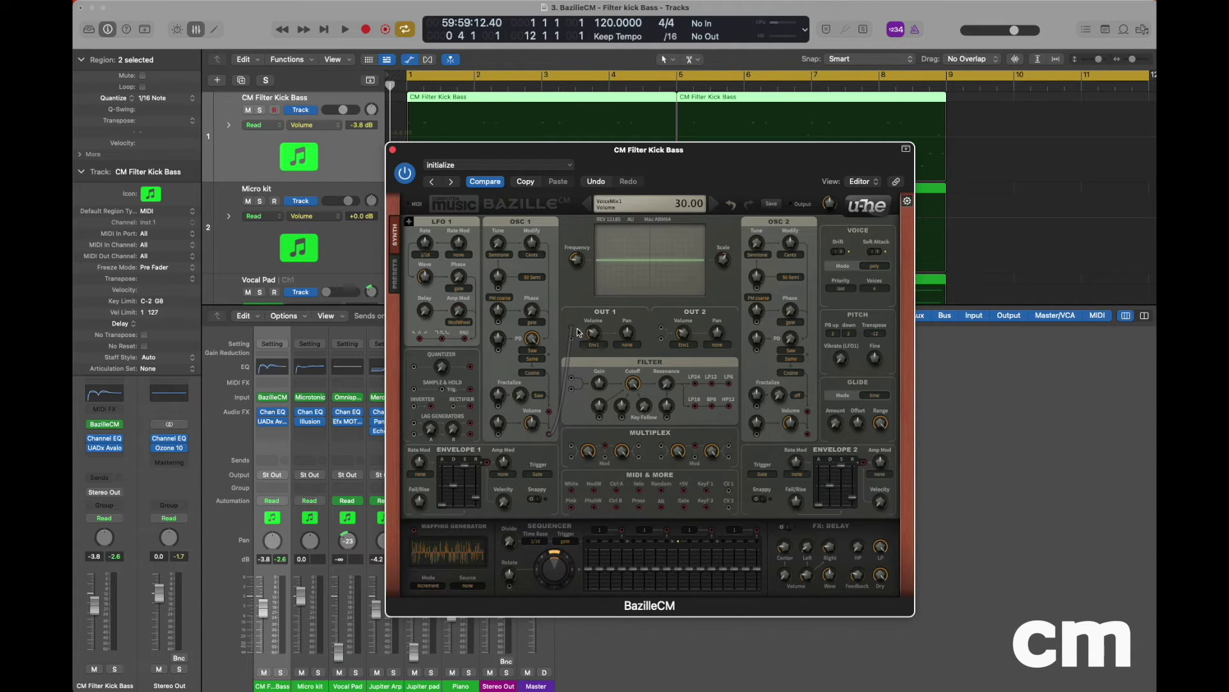
Reroute OSC 1 from OUT 1 to the filter's upper input and patch the filter's LP6 output to OUT 1
drag(573, 329, 552, 436)
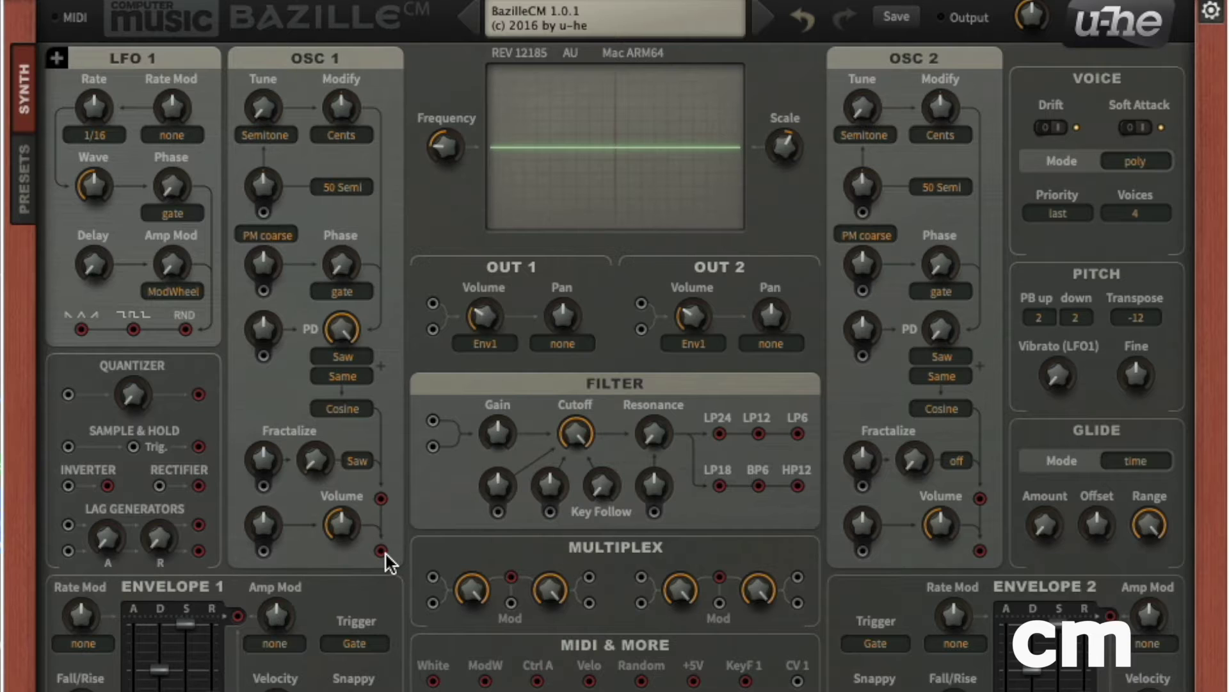
drag(386, 554, 434, 420)
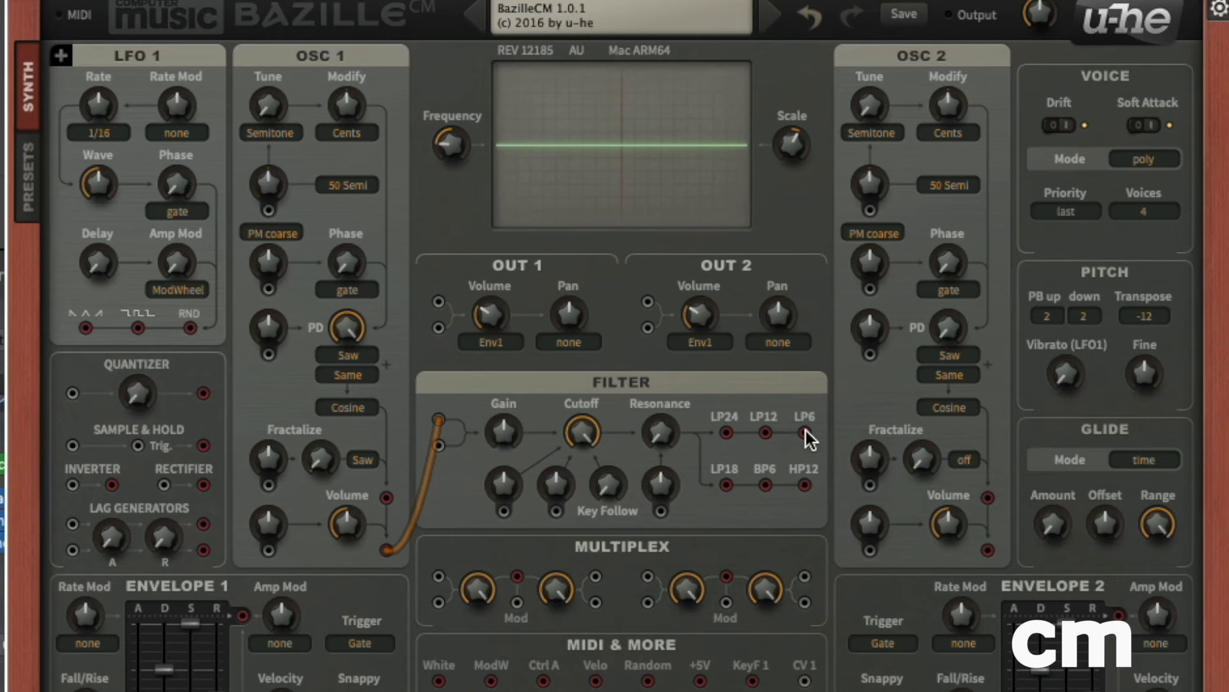
drag(807, 435, 440, 306)
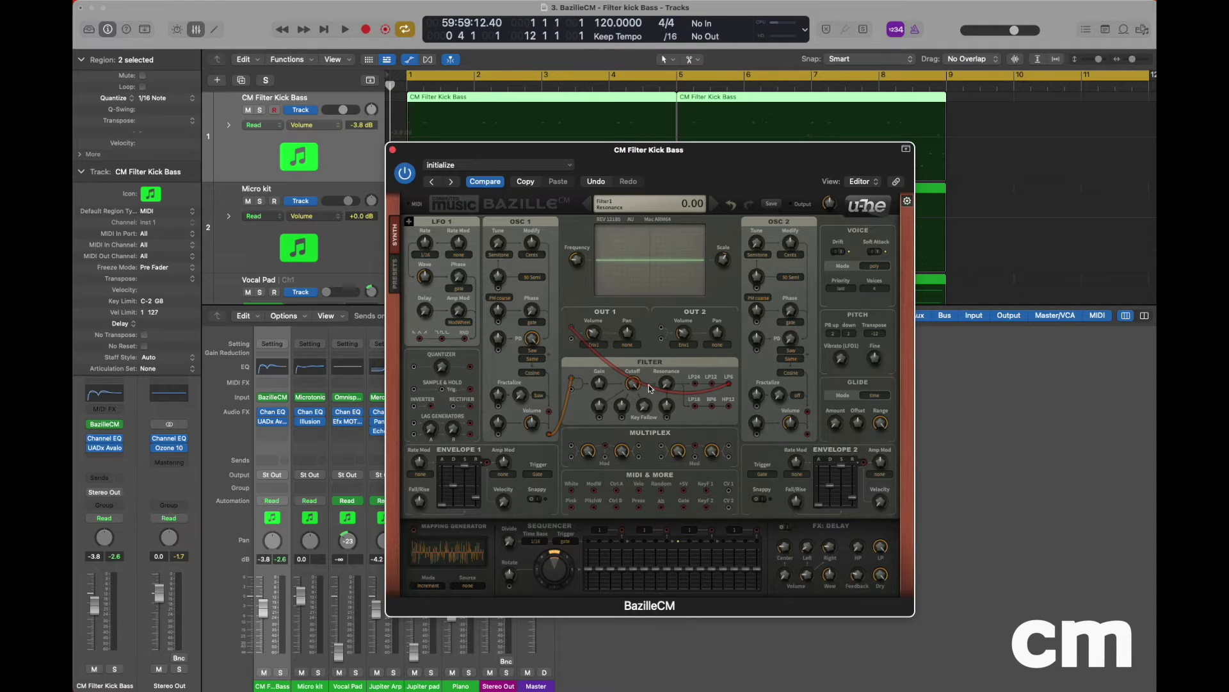
drag(635, 384, 653, 423)
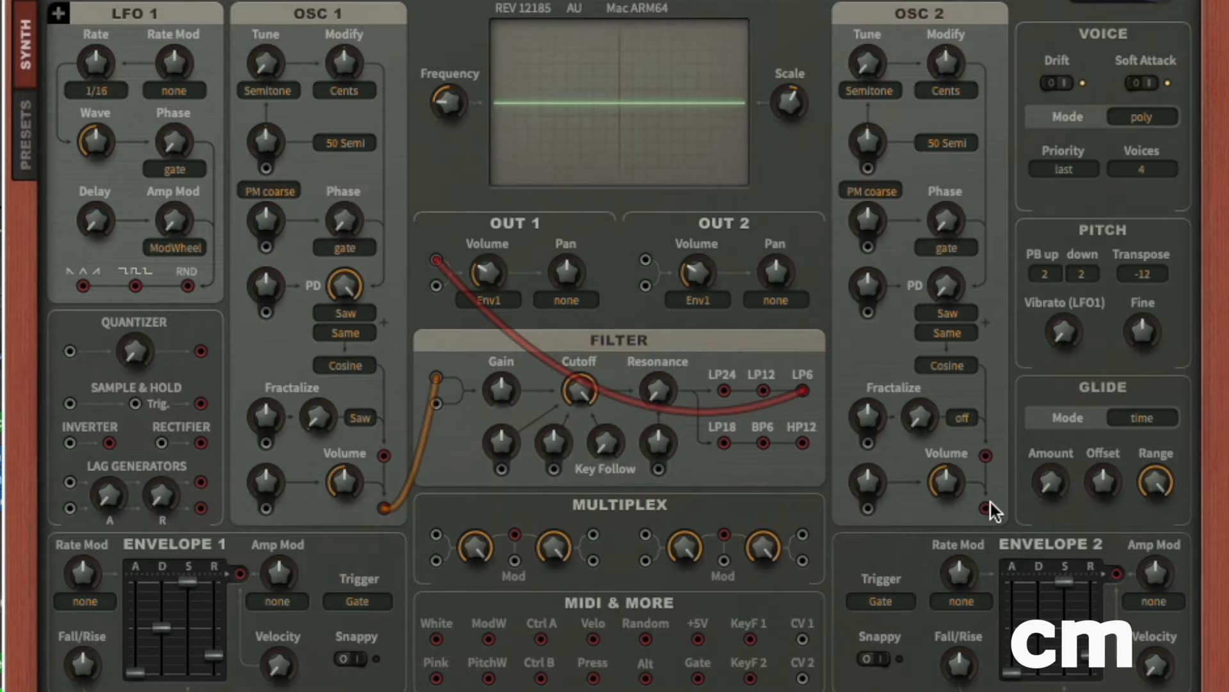
Patch OSC 2's output into the filter's lower input and raise OSC 2's semitone tuning
drag(986, 508, 432, 400)
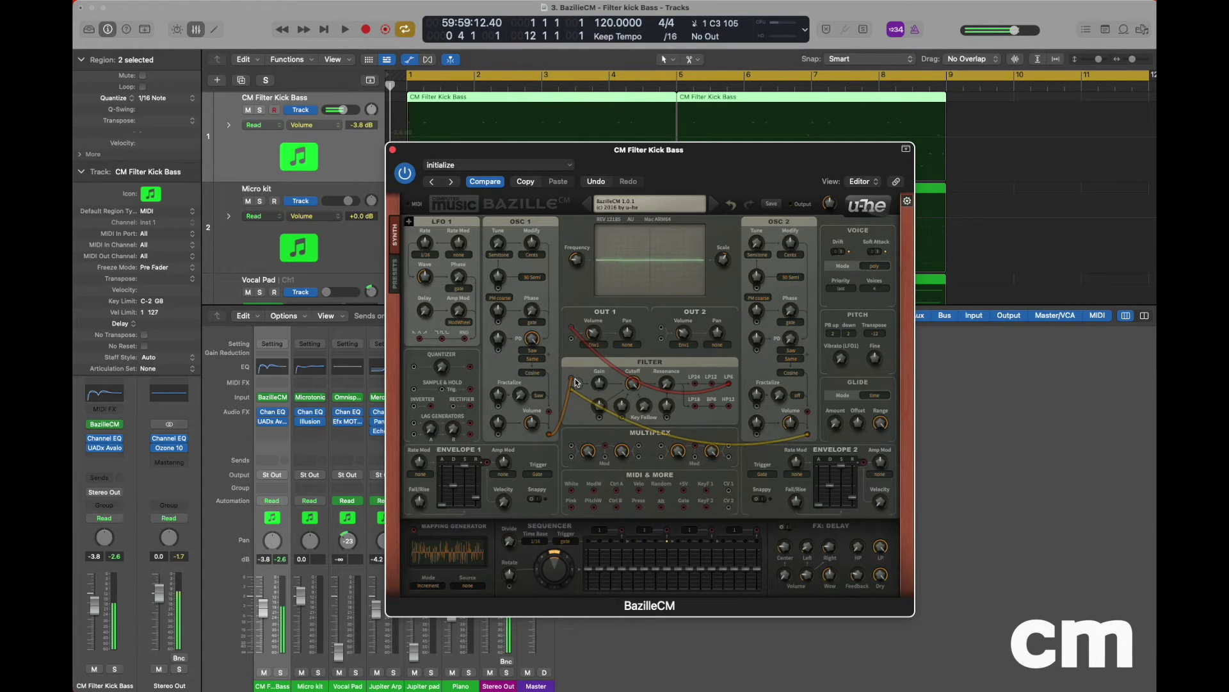
click(758, 244)
drag(758, 244, 758, 221)
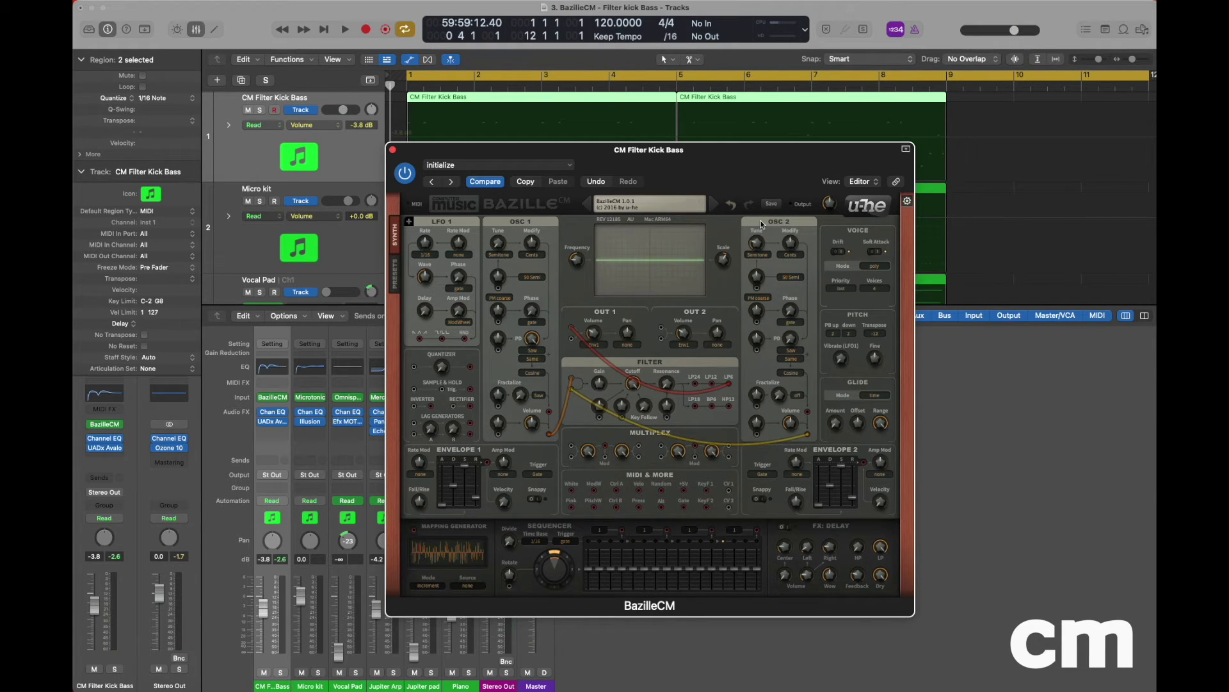
Raise OSC 2's PD amount to roughly two-thirds and reduce its volume below that of OSC 1
mouse_move(797, 338)
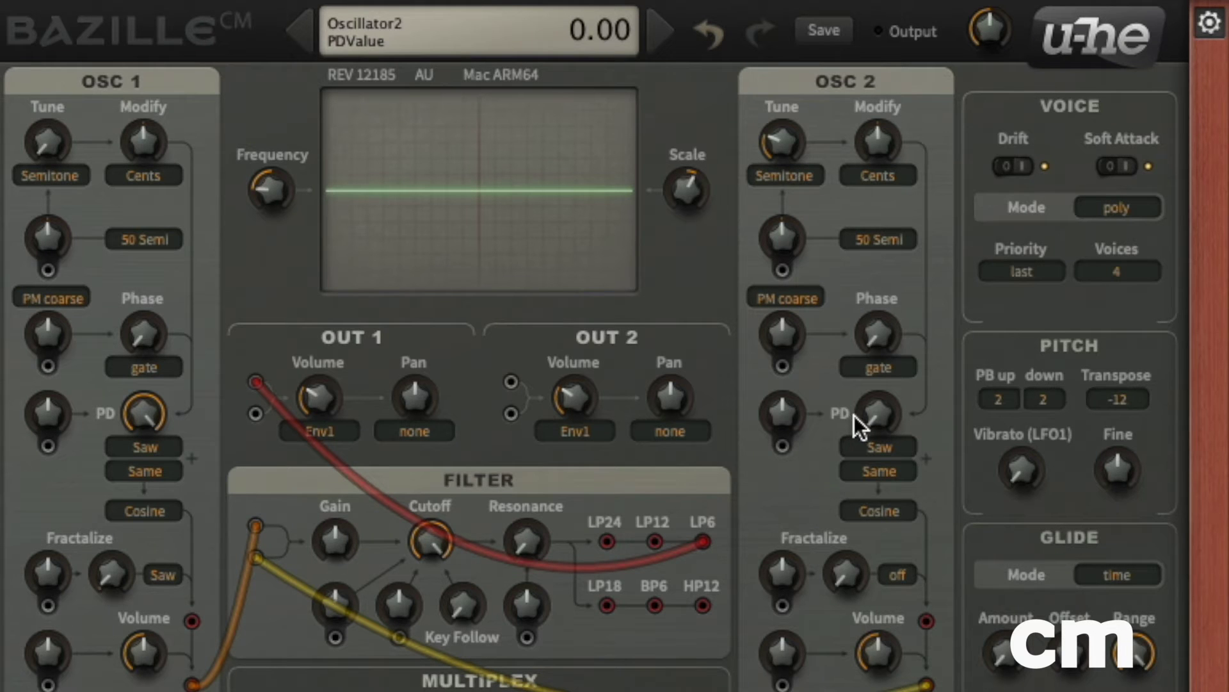
drag(885, 417, 894, 232)
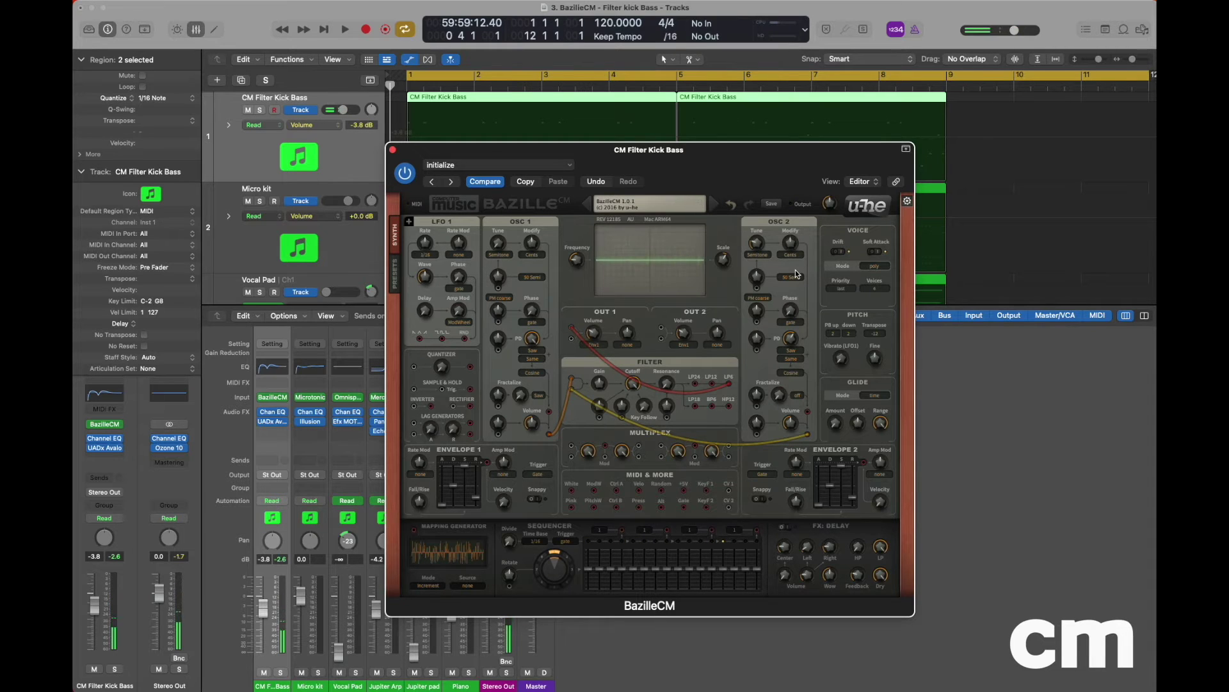
mouse_move(795, 424)
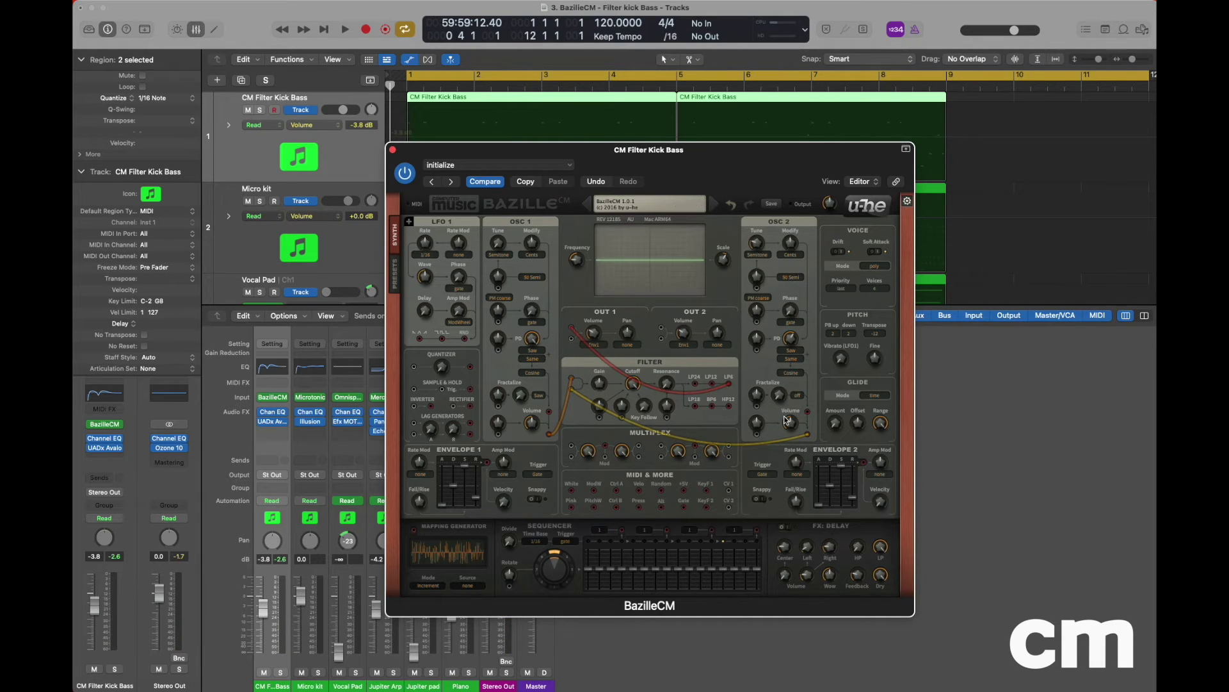
click(792, 422)
drag(793, 423, 793, 415)
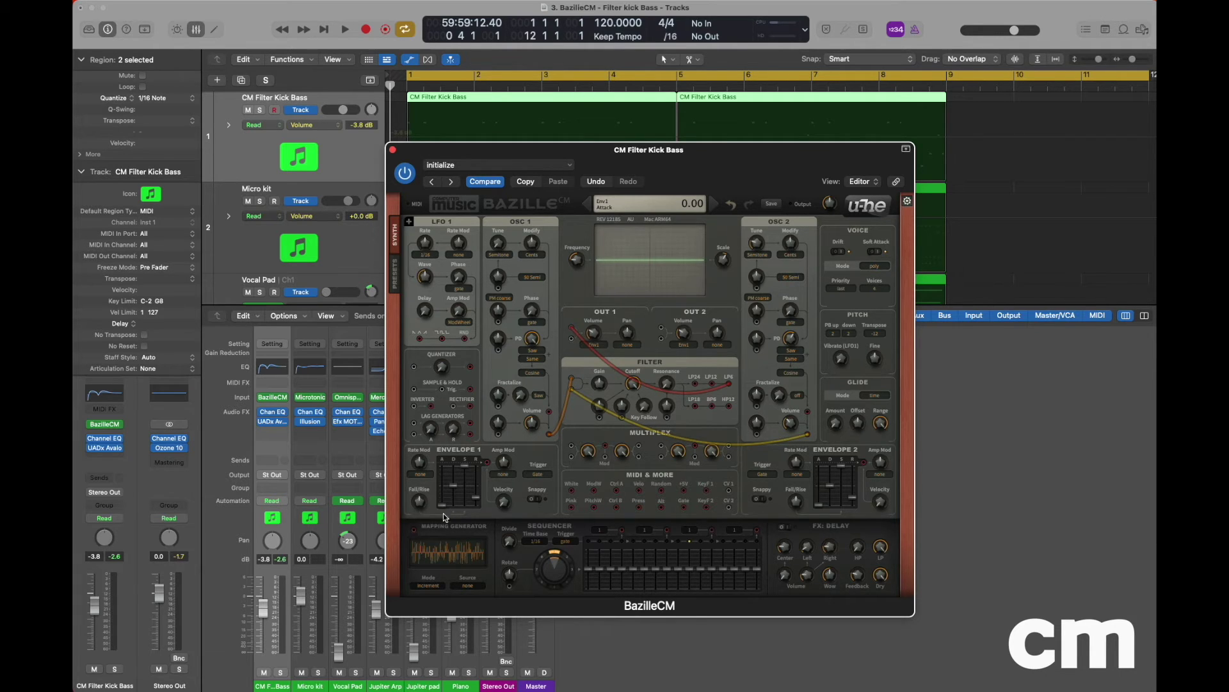
Lower Envelope 1's sustain to minimum, with a slightly shorter decay and a slightly longer release
drag(455, 488, 481, 493)
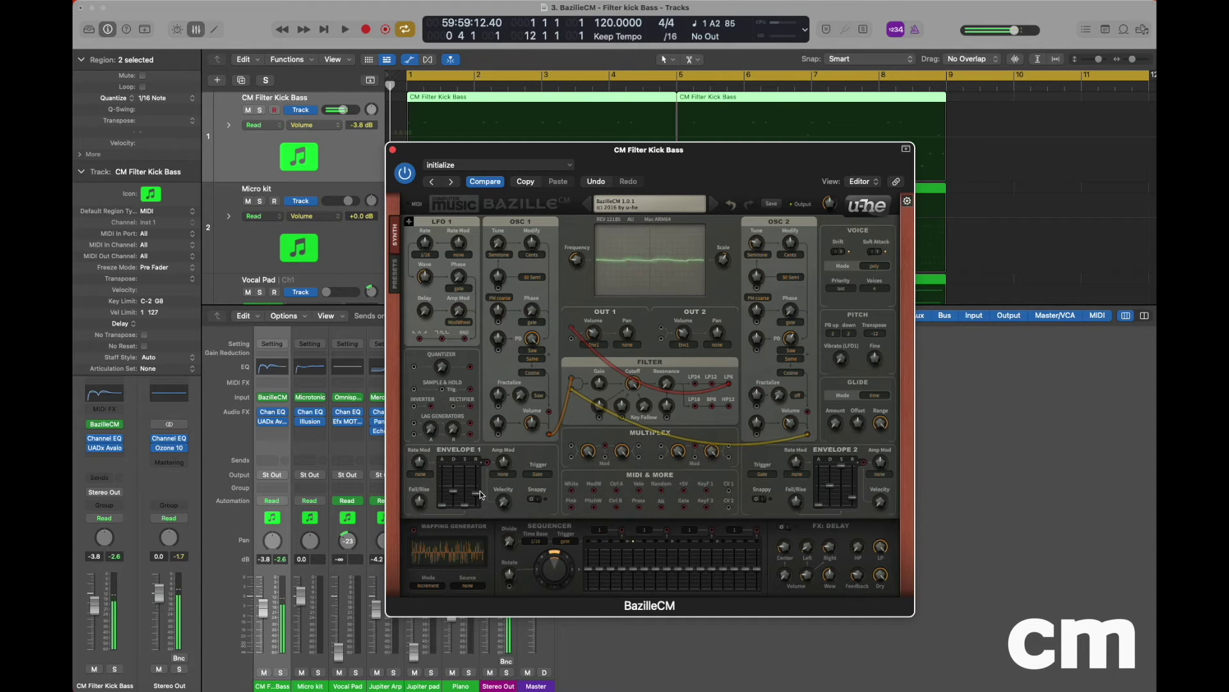
drag(479, 492, 479, 488)
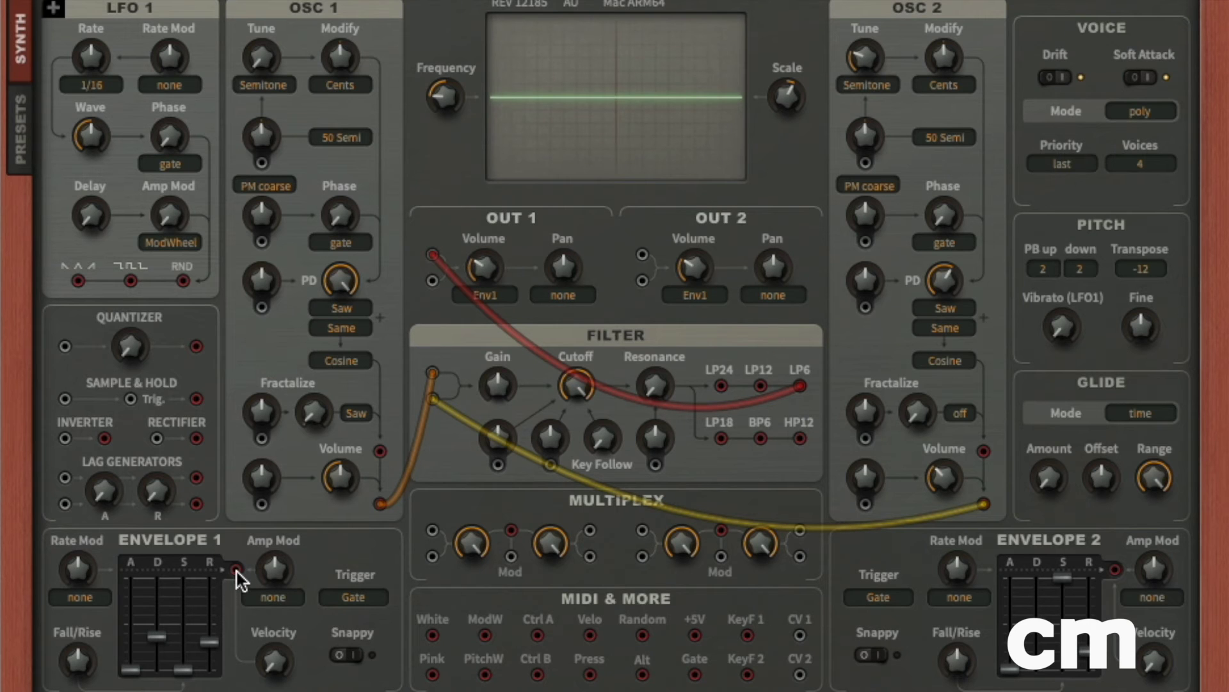
Patch Envelope 1's output to the filter's first cutoff modulation input and raise that modulation depth
click(236, 570)
drag(237, 570, 497, 461)
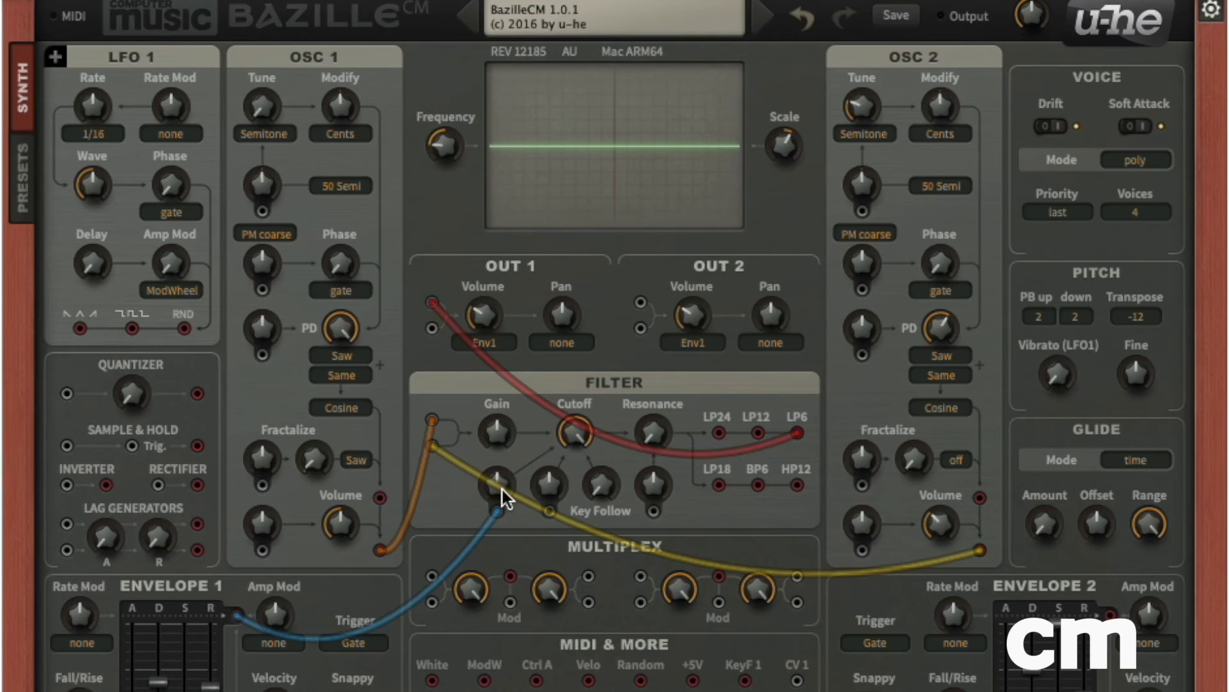
mouse_move(502, 489)
mouse_down()
mouse_move(504, 391)
mouse_move(501, 491)
mouse_up()
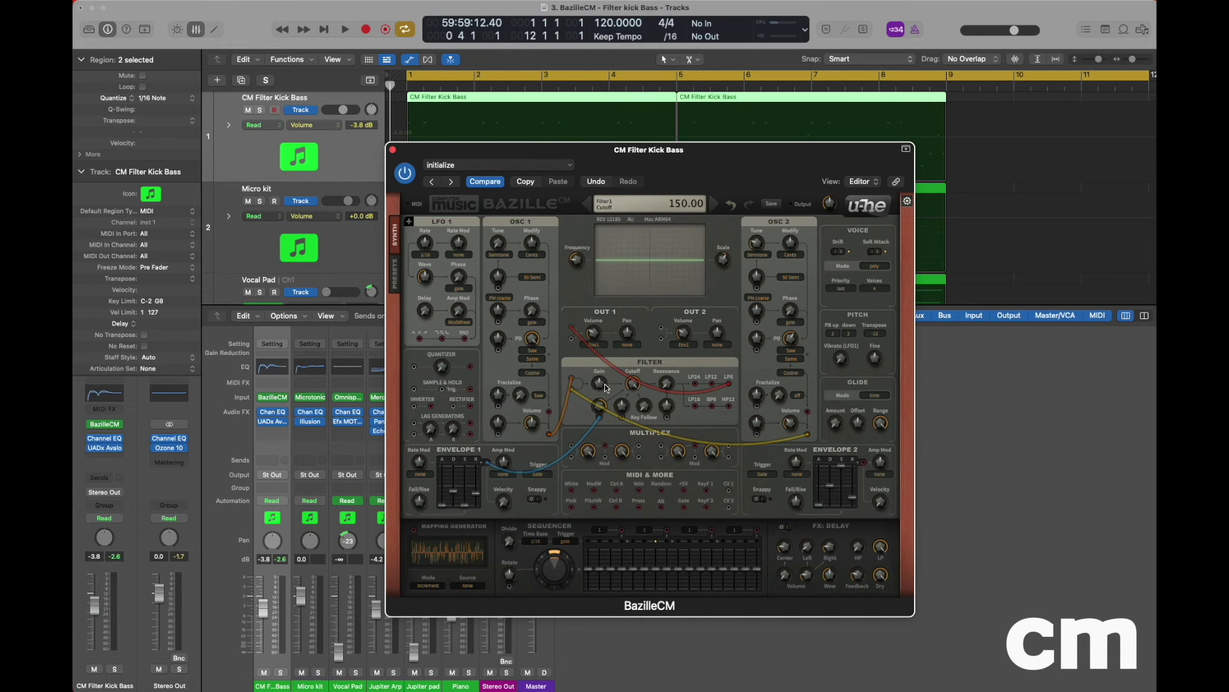
Set the filter with strongly raised gain, minimum cutoff and resonance at about halfway
drag(601, 386, 607, 356)
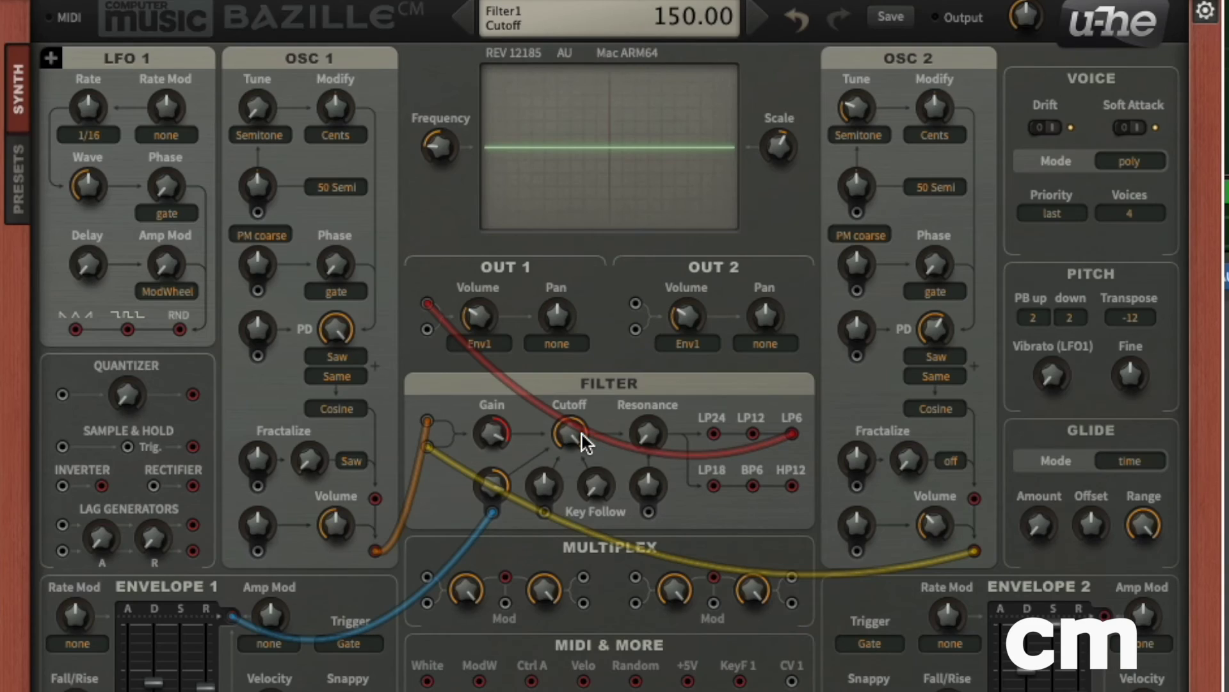
drag(574, 431, 576, 679)
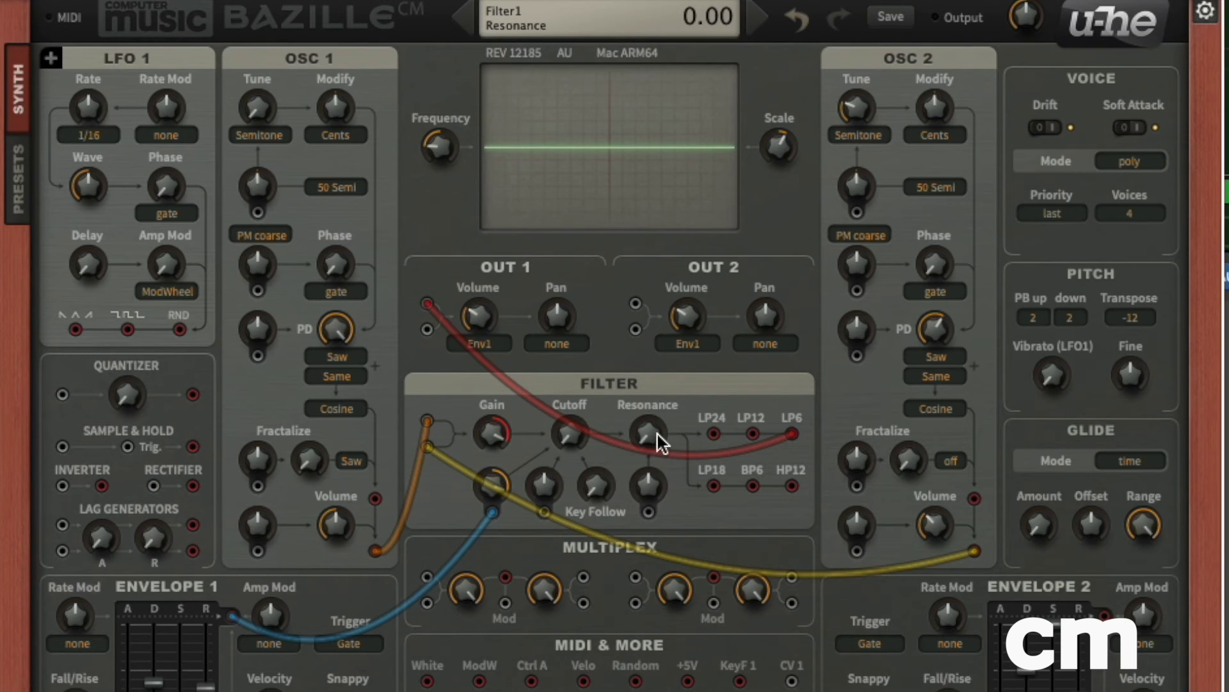
drag(656, 432, 666, 305)
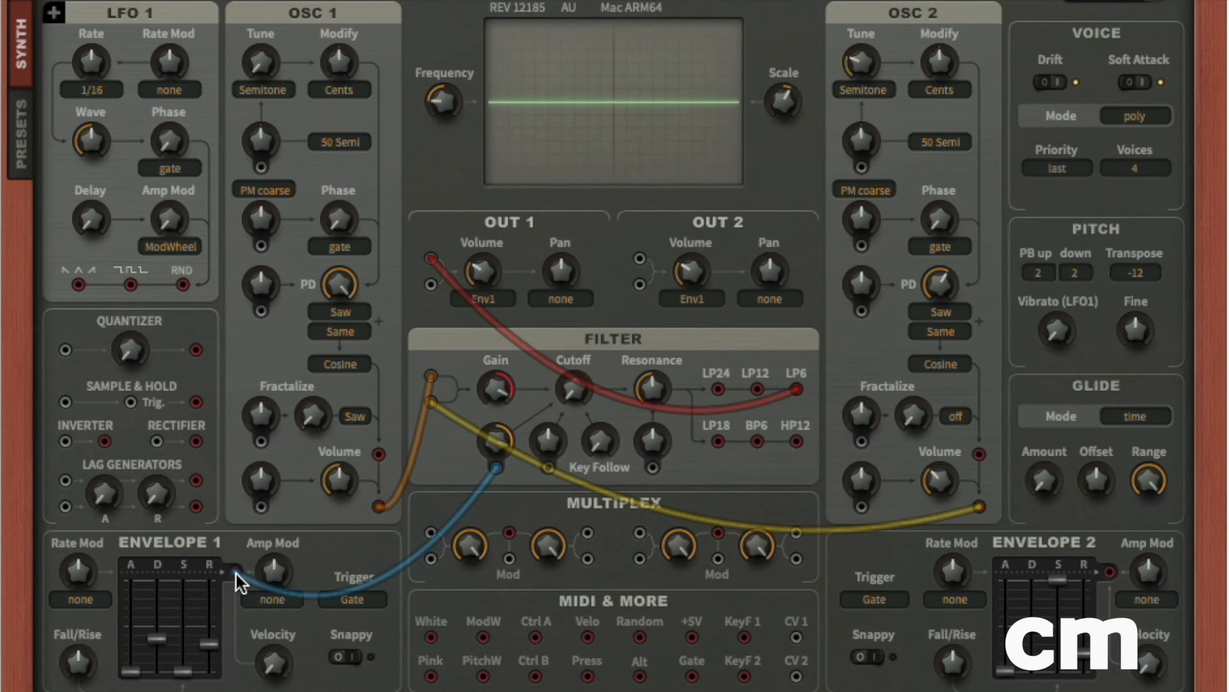
Patch Envelope 1's output to OSC 2's PD modulation input and raise the PD modulation depth
drag(236, 572, 862, 311)
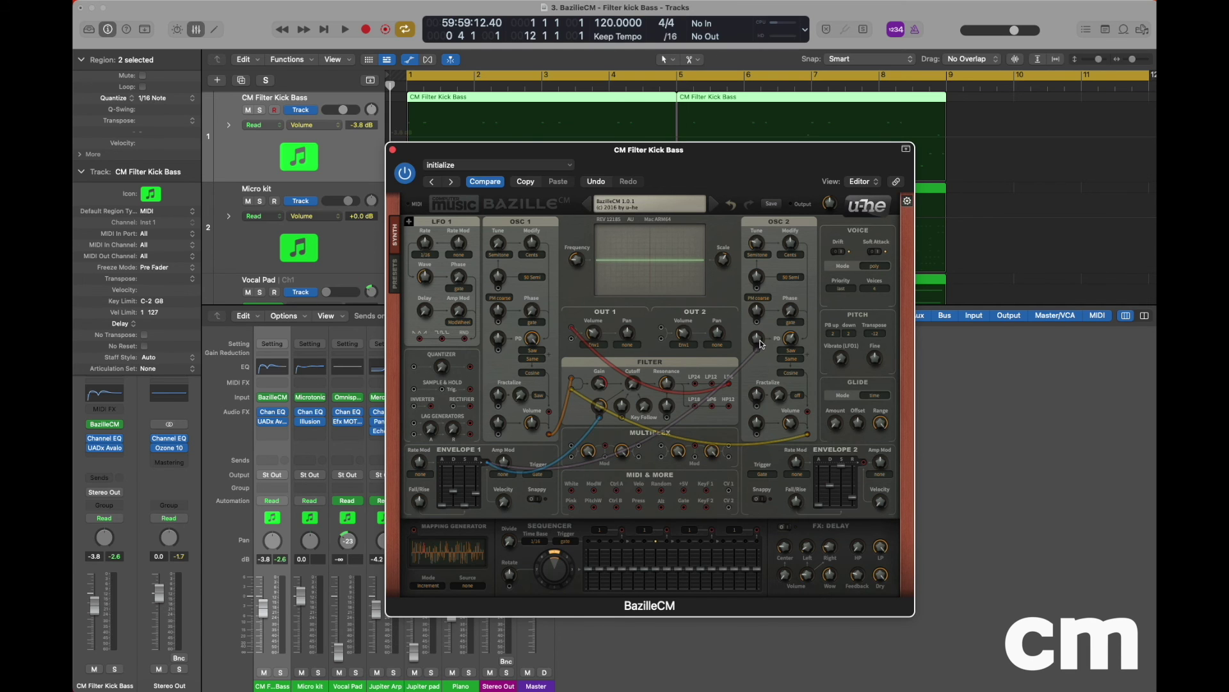
drag(760, 340, 761, 333)
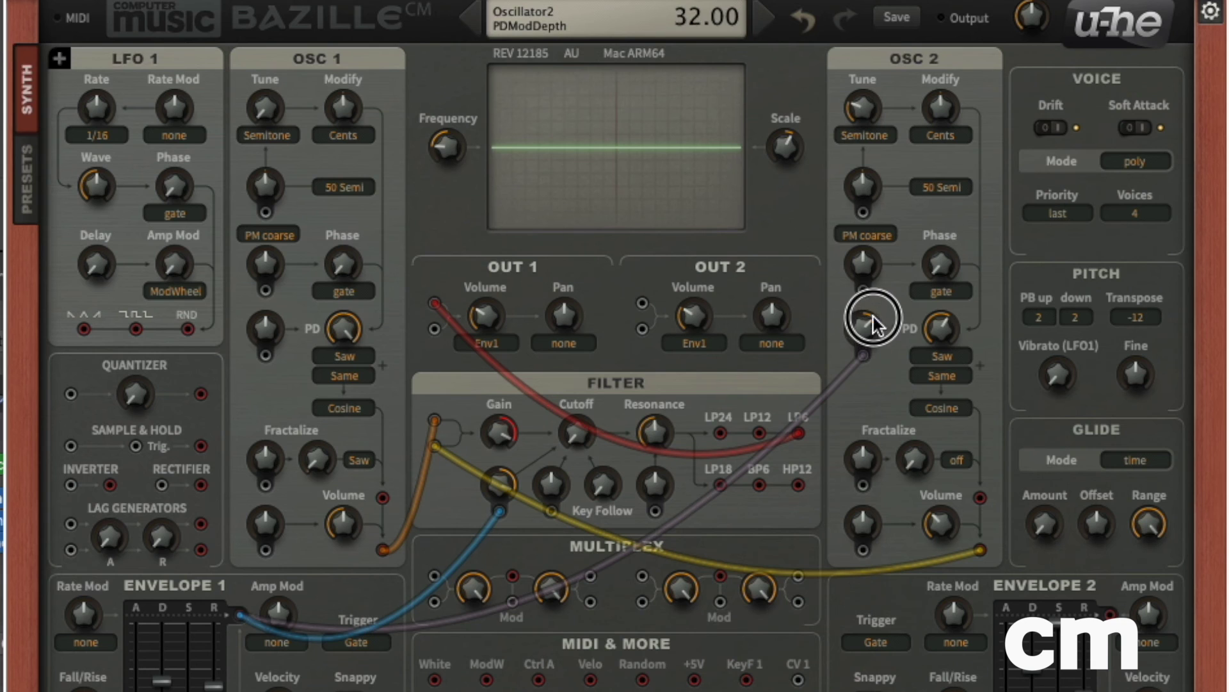
mouse_move(873, 317)
mouse_down()
mouse_move(879, 288)
mouse_move(879, 299)
mouse_up()
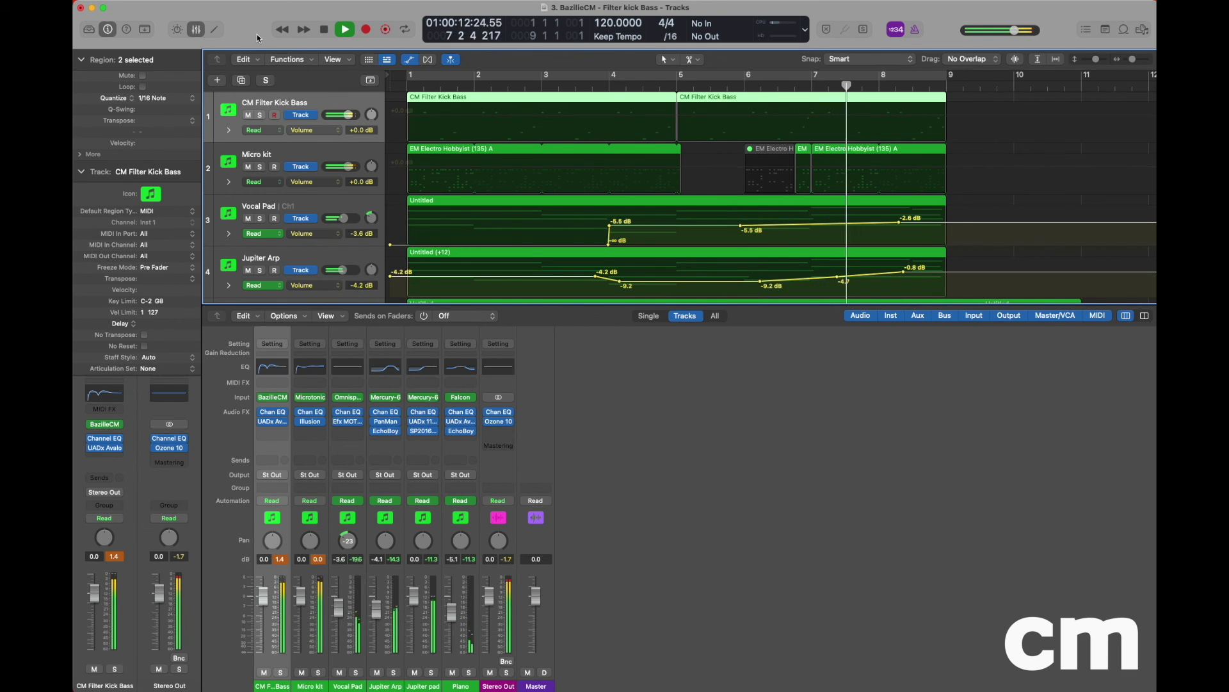
Hide the track automation in the arrangement during playback
key(a)
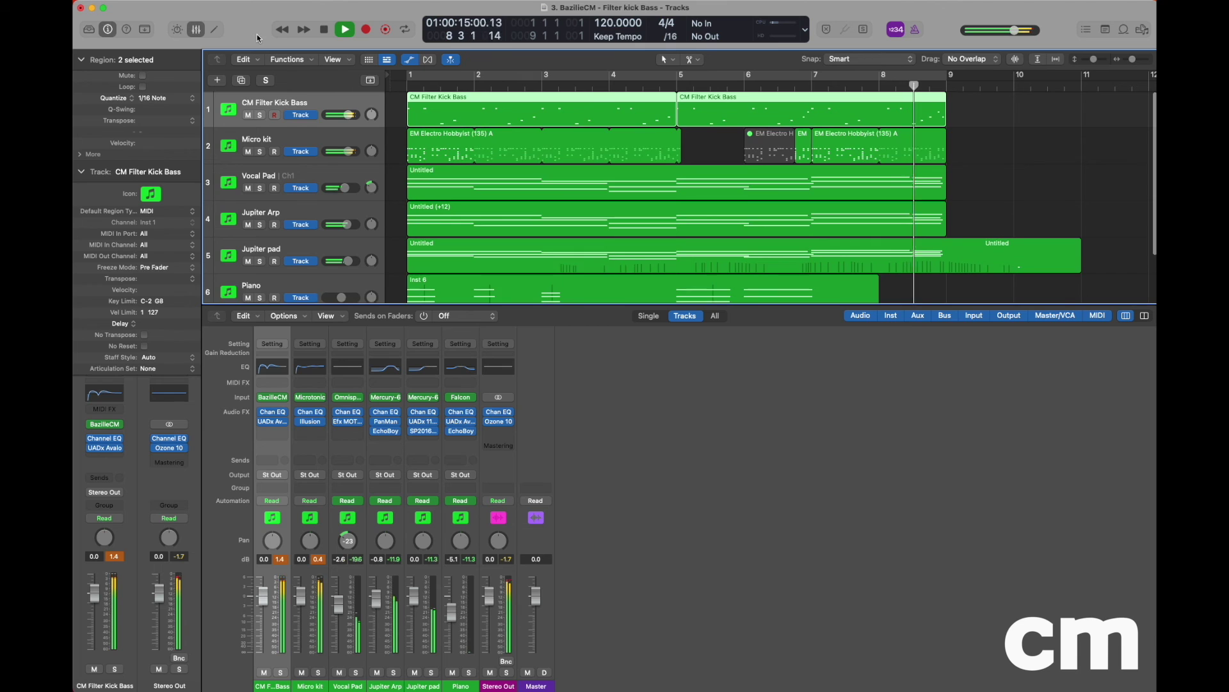